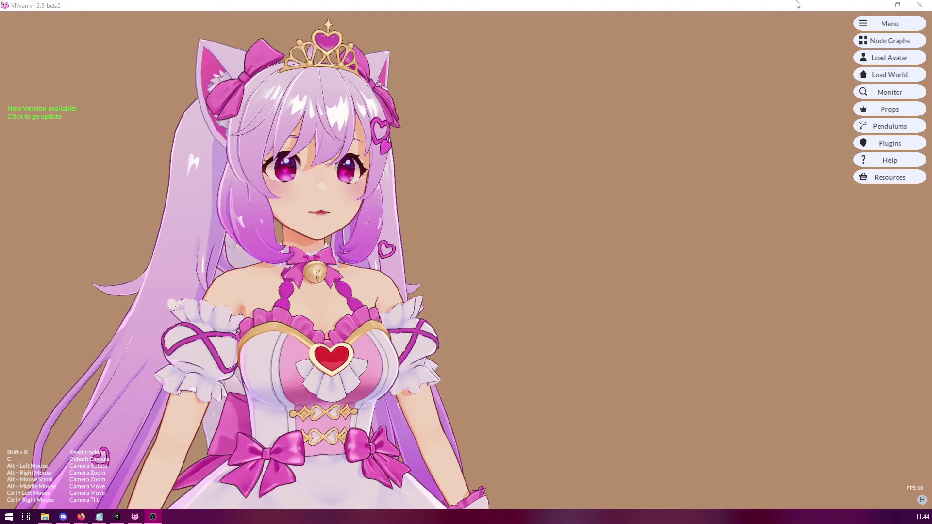
Open the Node Graphs editor and move and enlarge its window
click(873, 44)
drag(491, 121, 399, 53)
drag(607, 363, 829, 483)
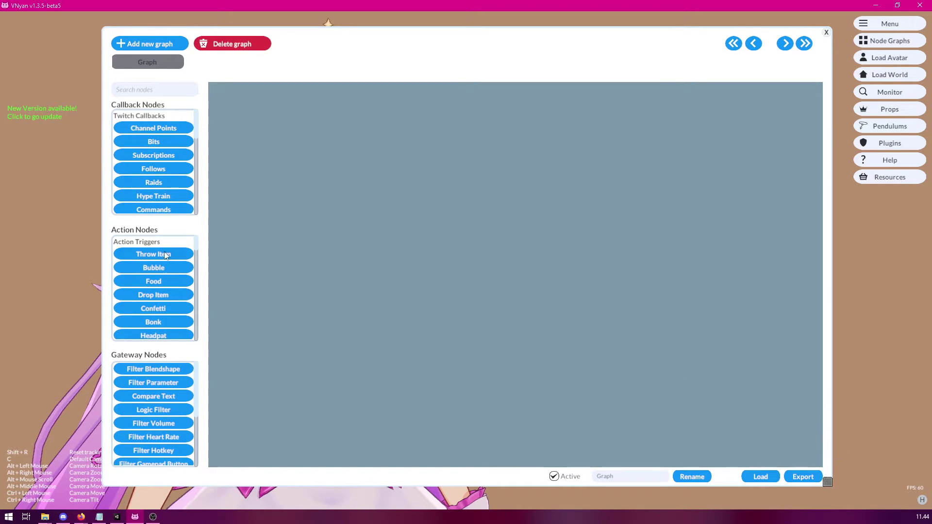
Add an Application Start node and place it at the upper left of the canvas
click(149, 90)
text(ap)
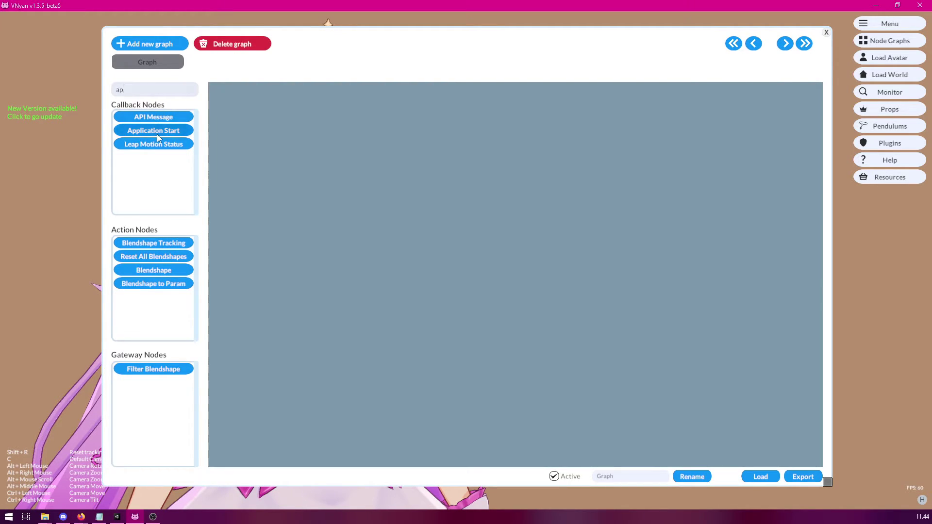
click(155, 131)
drag(511, 265, 268, 132)
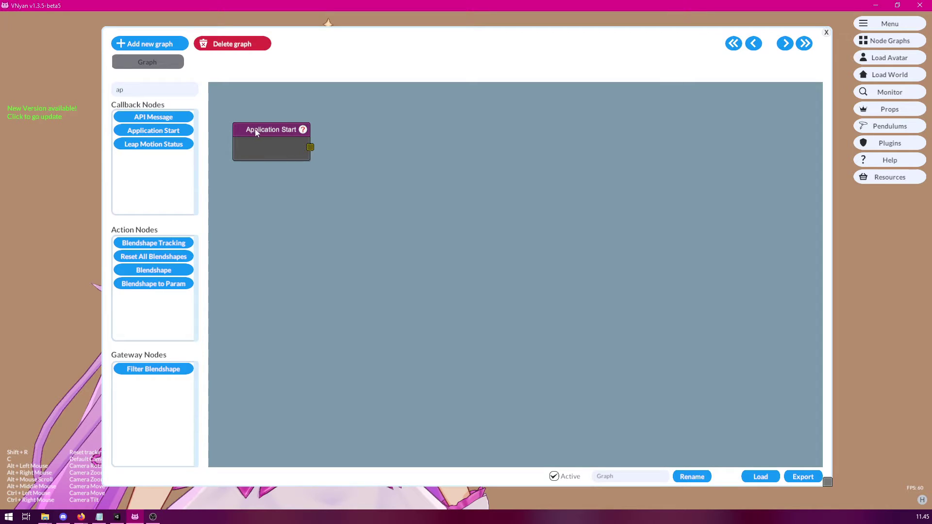
Add a Start Timer node beside Application Start
click(149, 92)
text(timer)
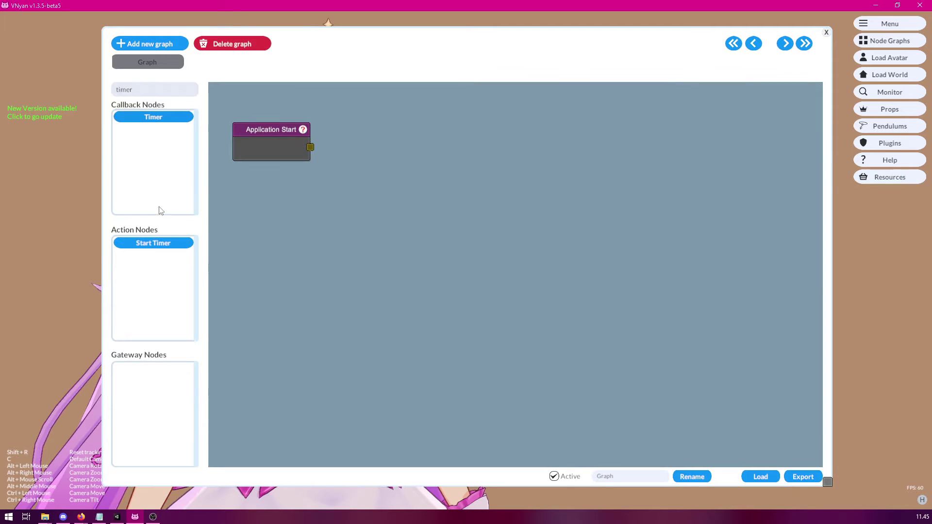
click(150, 244)
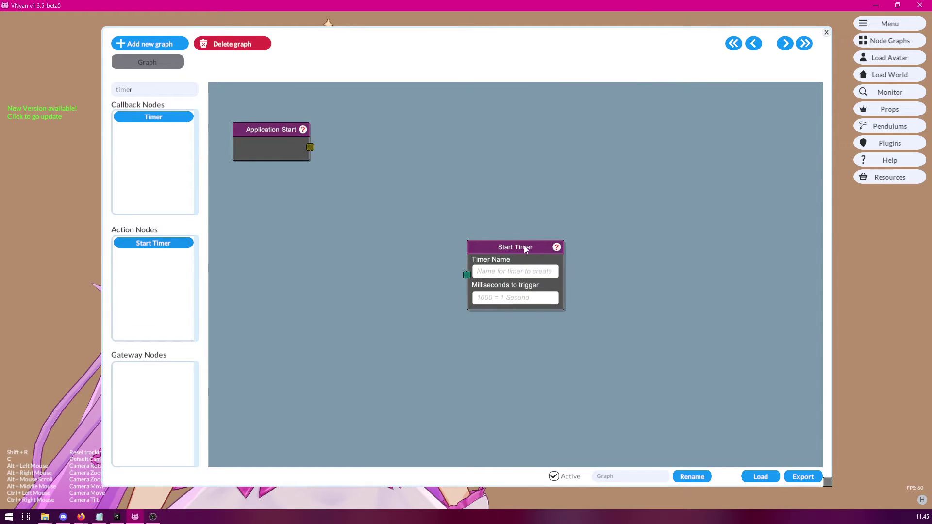
drag(524, 249, 449, 127)
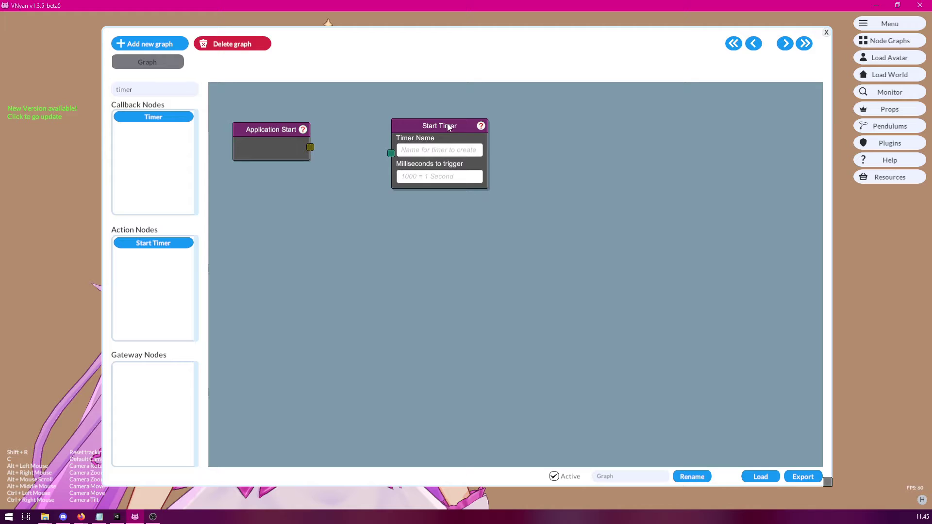
Name the timer TestLoop, set it to 1000 milliseconds, and wire Application Start into it
click(440, 155)
text(TestLoop)
click(420, 179)
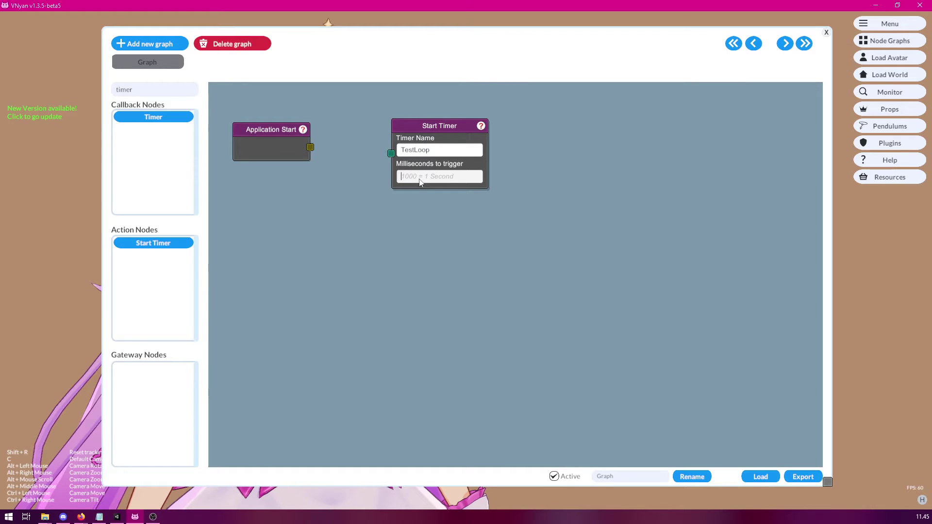
text(1000)
drag(310, 148, 390, 154)
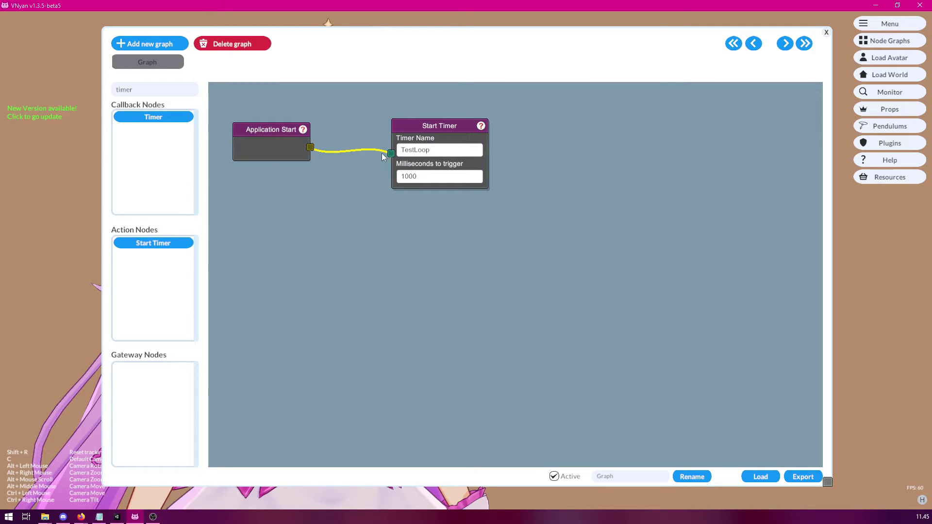
Add a Timer node below Application Start, listening for TestLoop
click(150, 118)
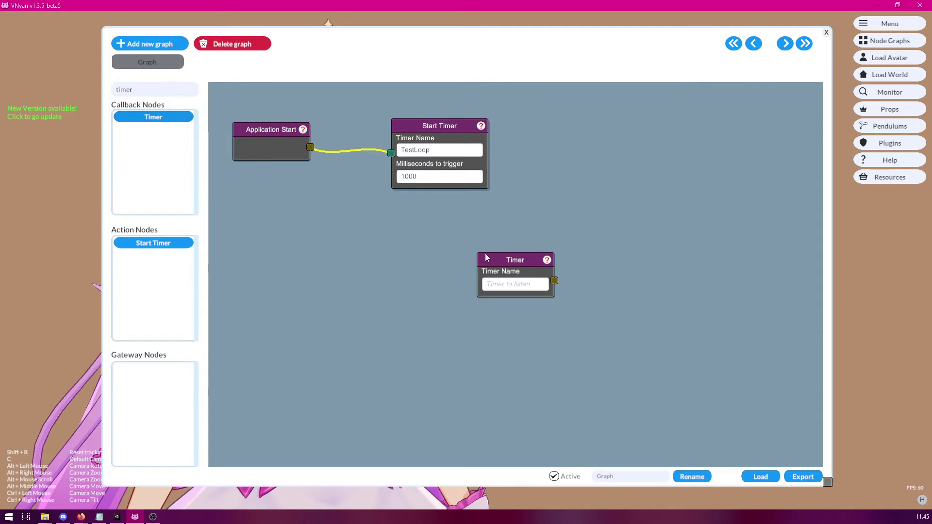
drag(486, 257, 264, 213)
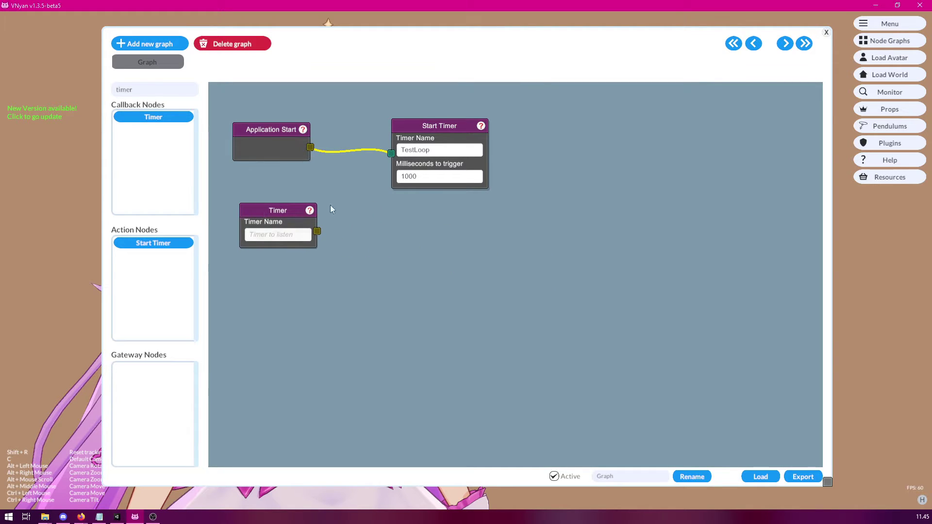
click(435, 150)
key(ctrl+c)
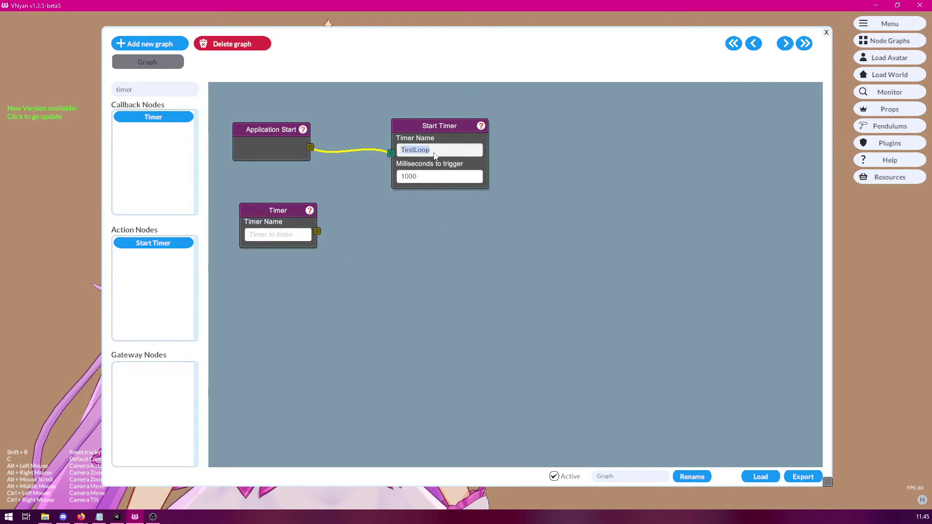
click(278, 235)
key(ctrl+v)
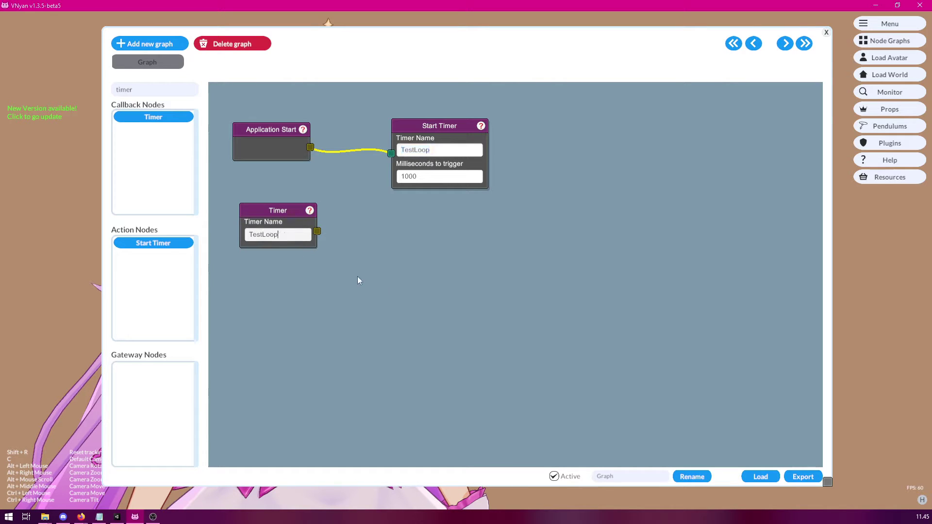
Wire the Timer output back into Start Timer and send Application Start's signal to test the loop
drag(281, 210, 269, 211)
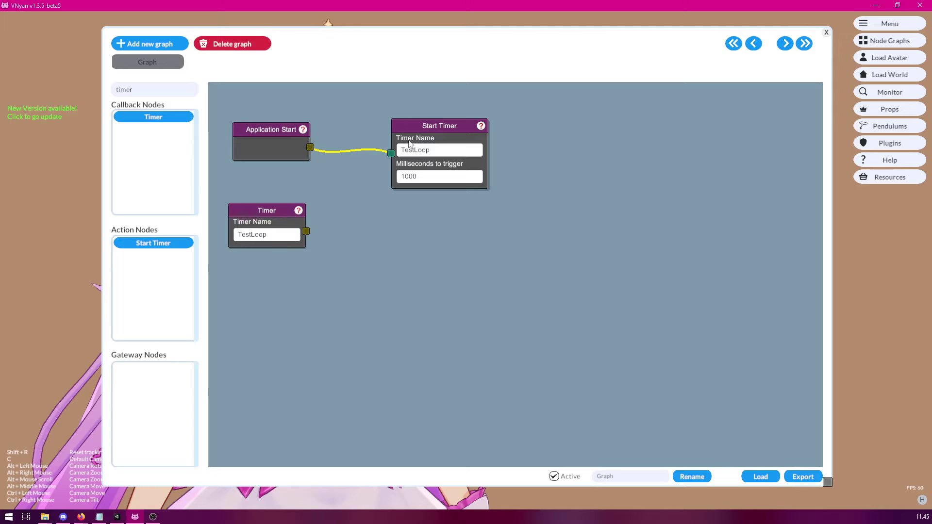
drag(305, 231, 427, 125)
drag(284, 209, 286, 221)
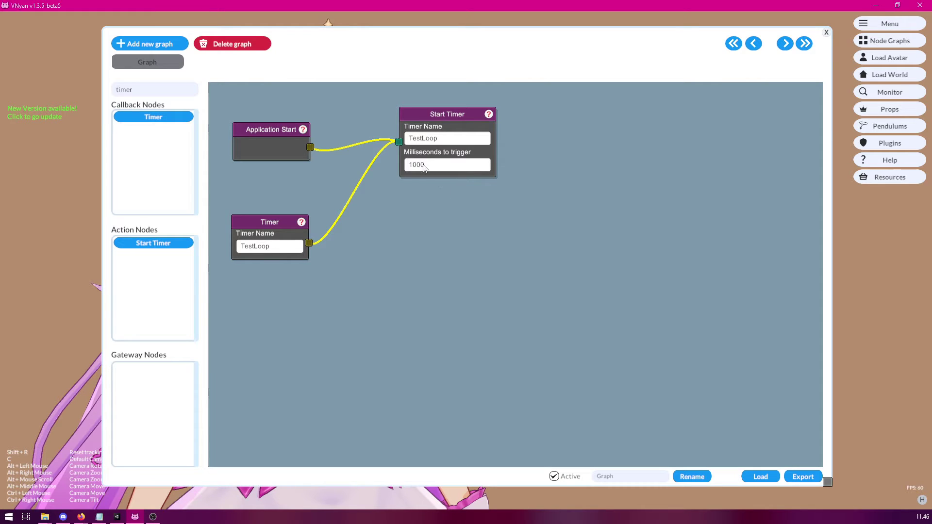
right_click(263, 132)
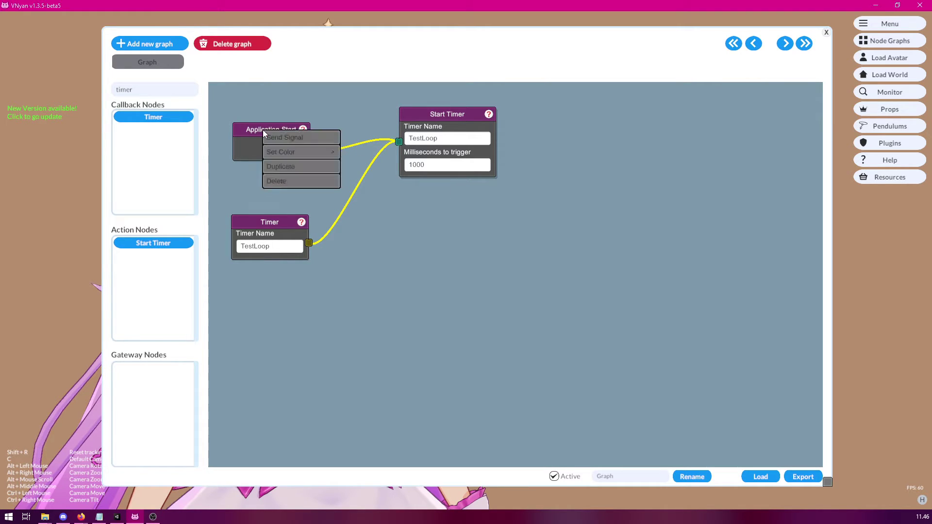
click(276, 140)
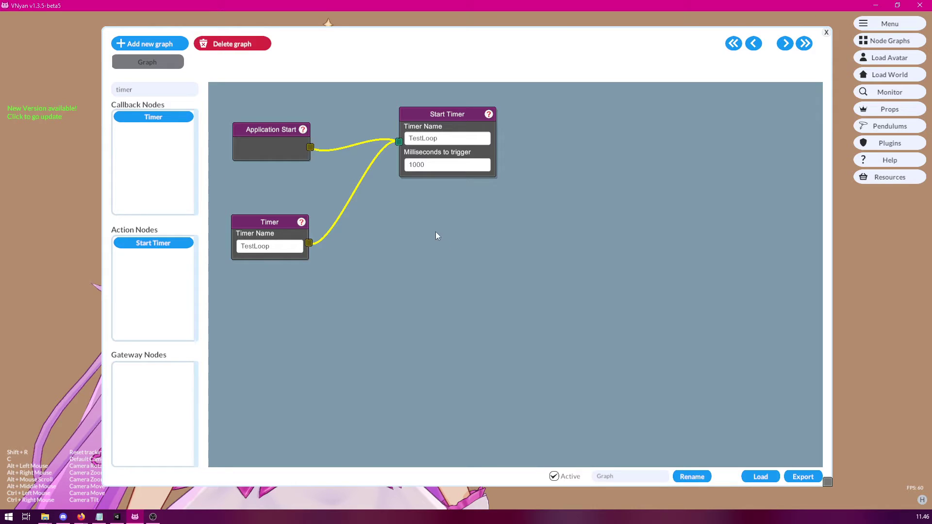
Add a Throw Item node throwing 1 Apple at volume 0, triggered by the Timer
click(146, 86)
text(the)
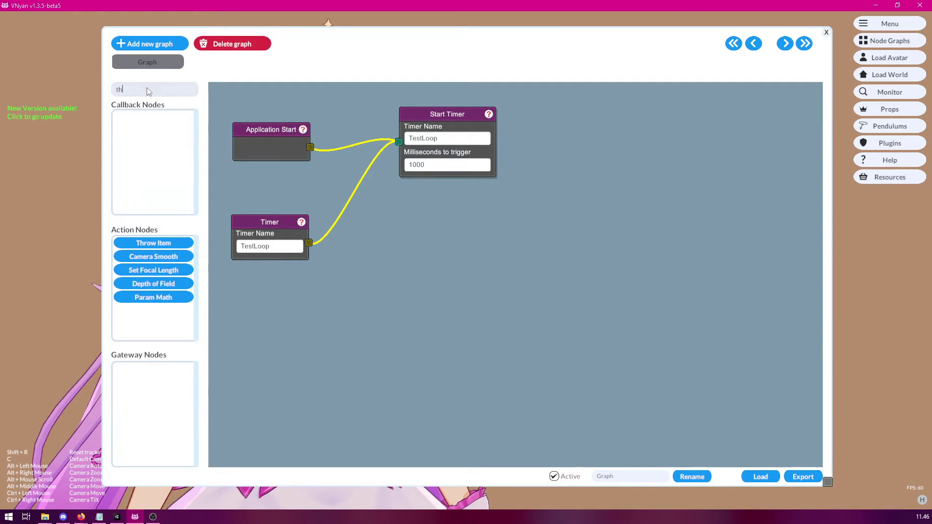
key(BackSpace)
drag(160, 243, 475, 238)
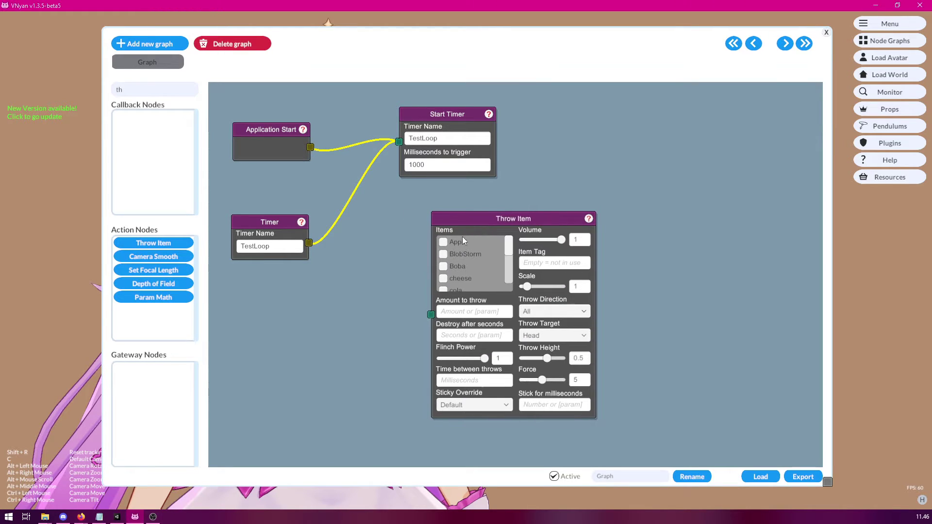
click(443, 241)
drag(562, 240, 478, 238)
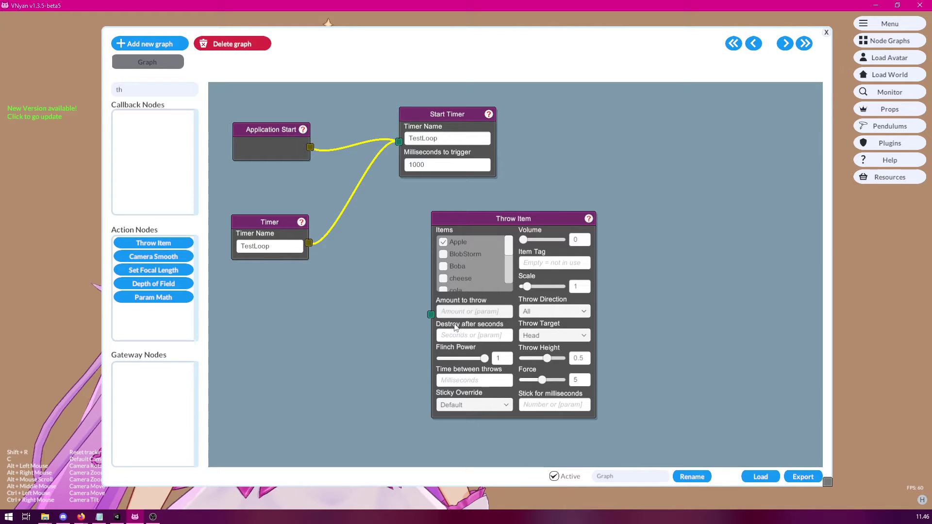
text(1)
drag(309, 243, 431, 315)
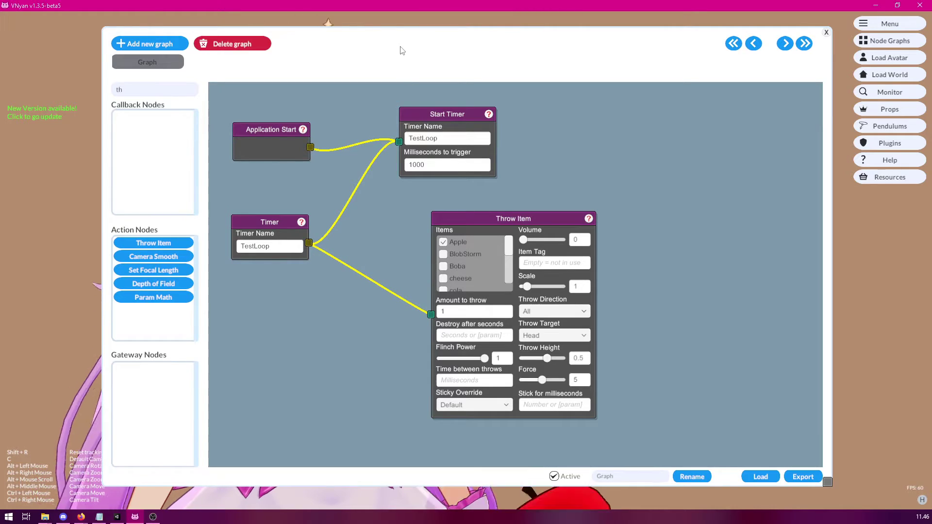
Move the graph window aside, reset the camera to watch apples hit the avatar, then restore the window
drag(401, 52, 496, 341)
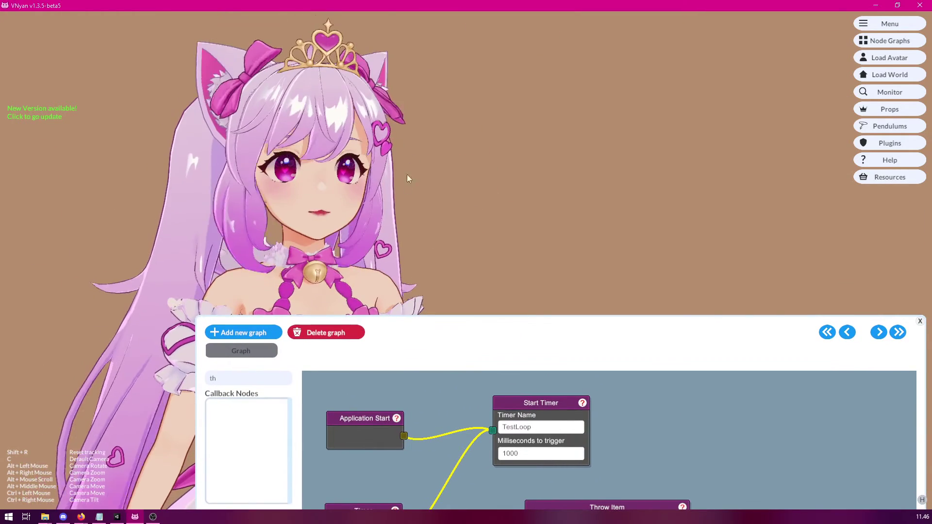
key(c)
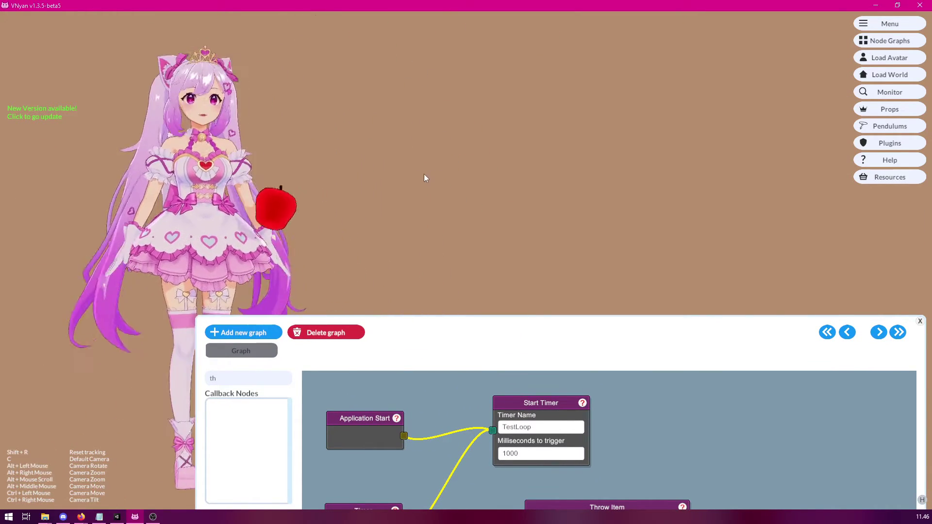
drag(499, 326, 581, 78)
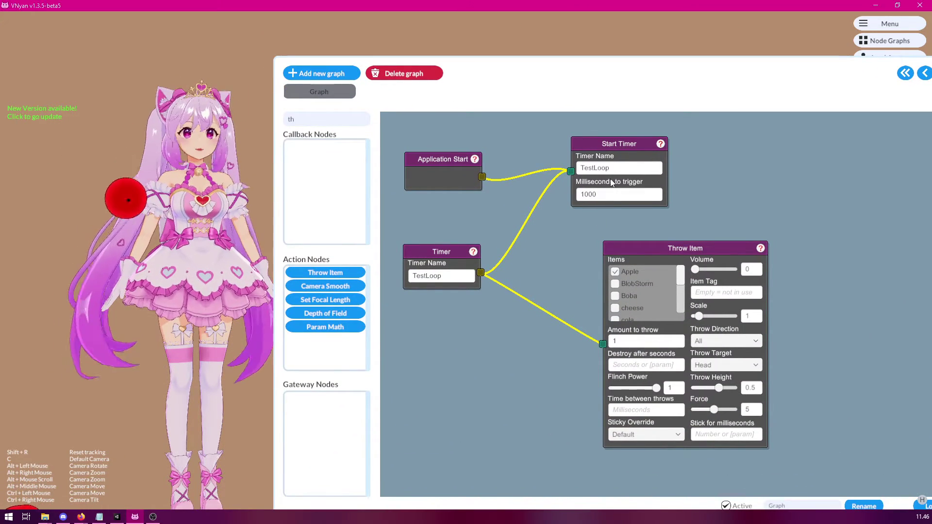
Unwire Throw Item from the TestLoop Timer and drag the node out of the way
drag(582, 73, 511, 42)
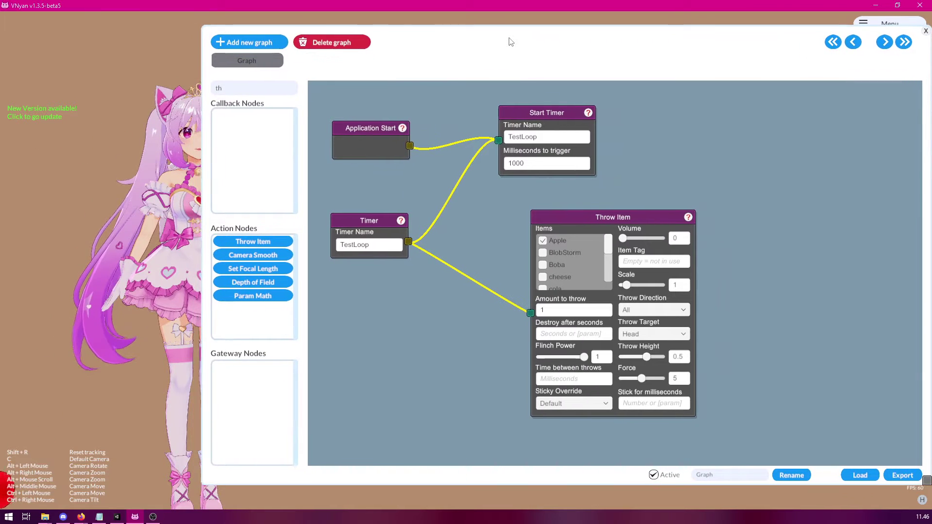
click(530, 316)
drag(561, 214, 765, 232)
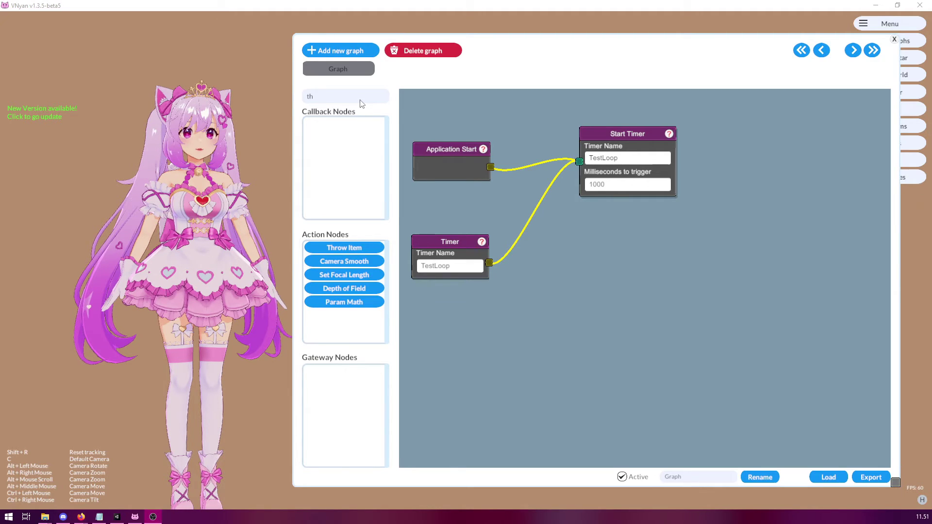
Change the Start Timer interval to 10 milliseconds
click(625, 190)
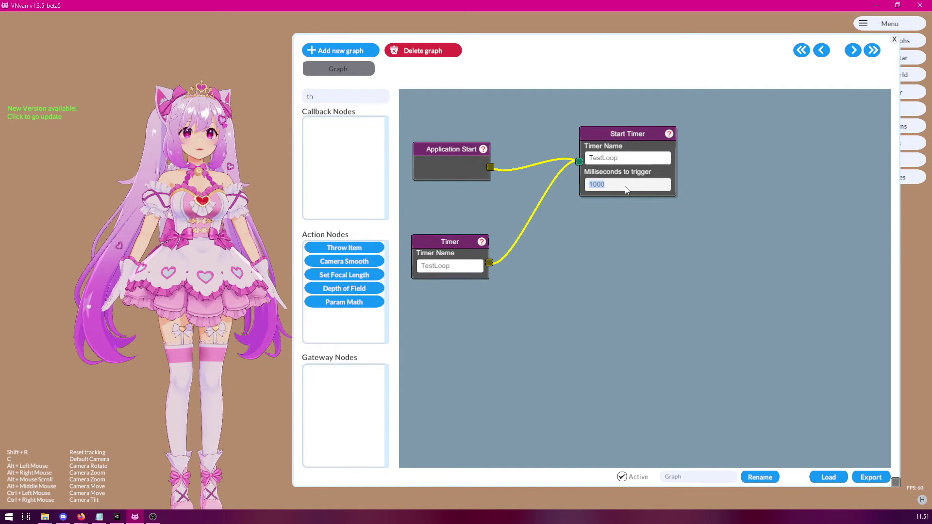
click(631, 190)
click(602, 264)
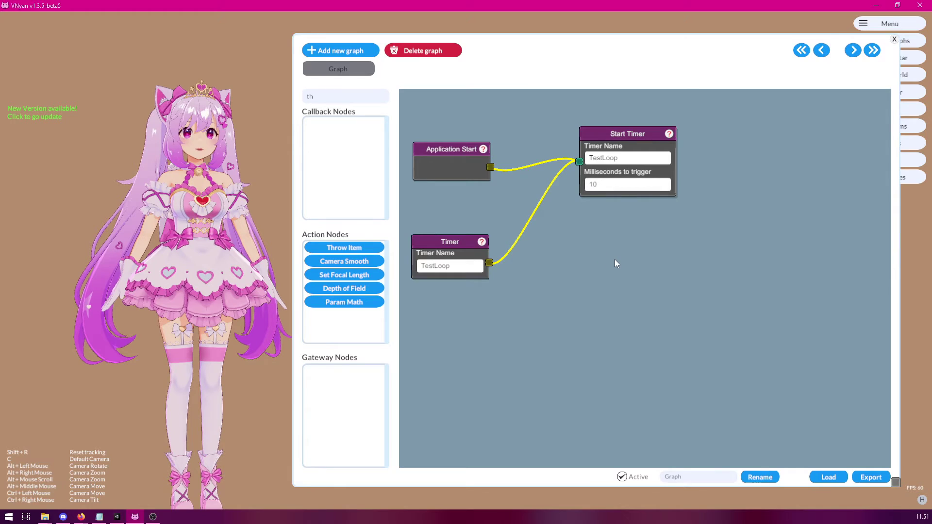
drag(614, 259, 604, 240)
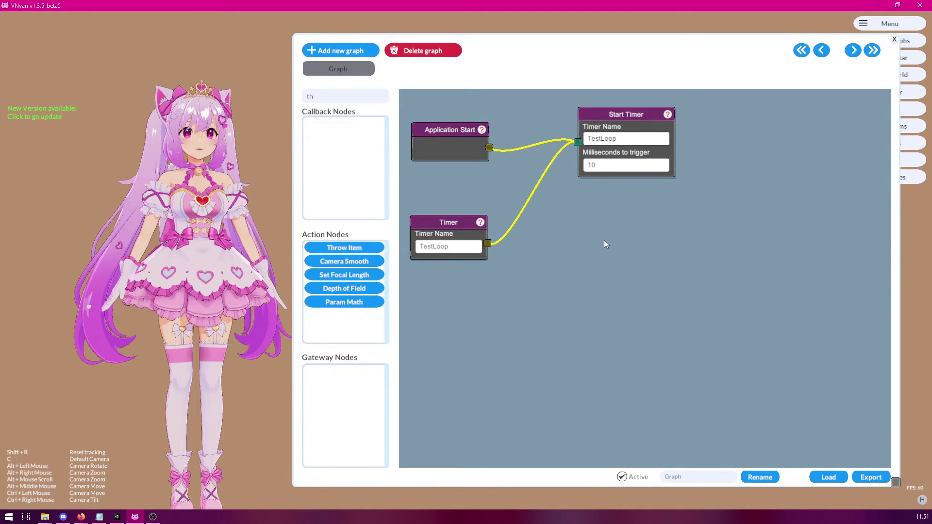
Add a Volume Filter node beside the Timer using the Viiva (3- MG-XU) audio input
click(331, 99)
key(BackSpace)
text(vol)
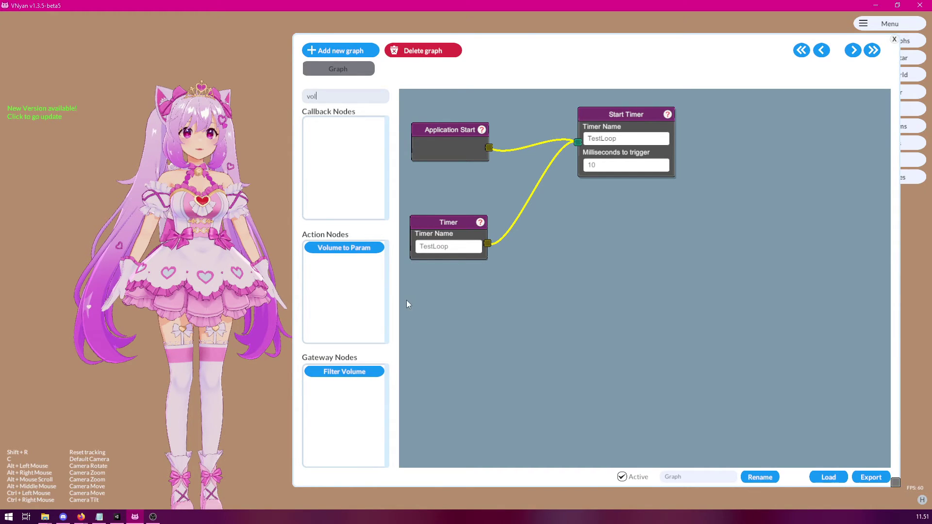
click(354, 373)
drag(628, 234, 589, 203)
click(594, 227)
scroll(627, 246, down, 3)
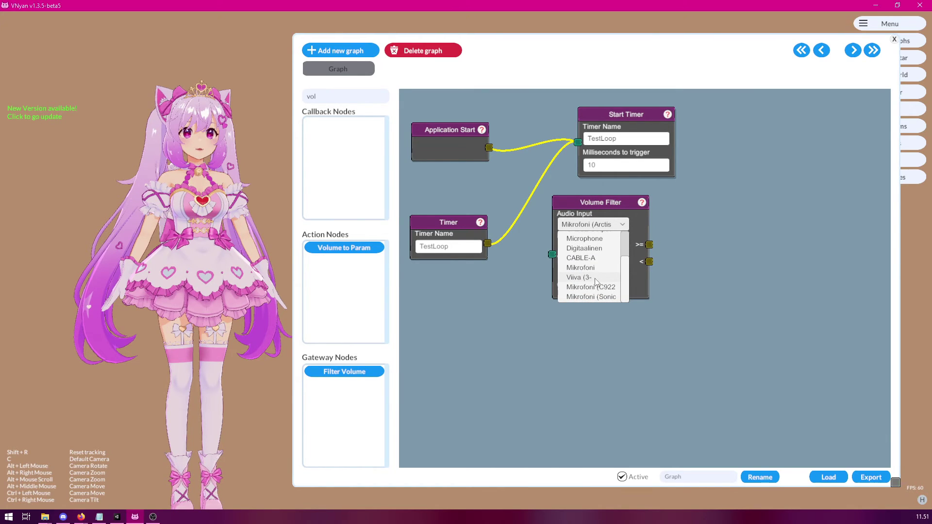
click(582, 279)
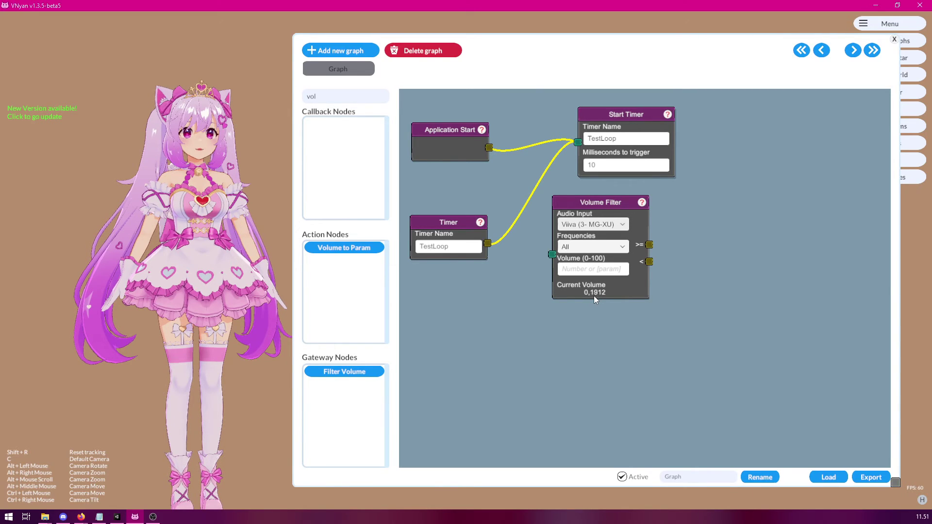
Give the Volume Filter a 0.3 volume threshold and wire the Timer output into it
click(585, 270)
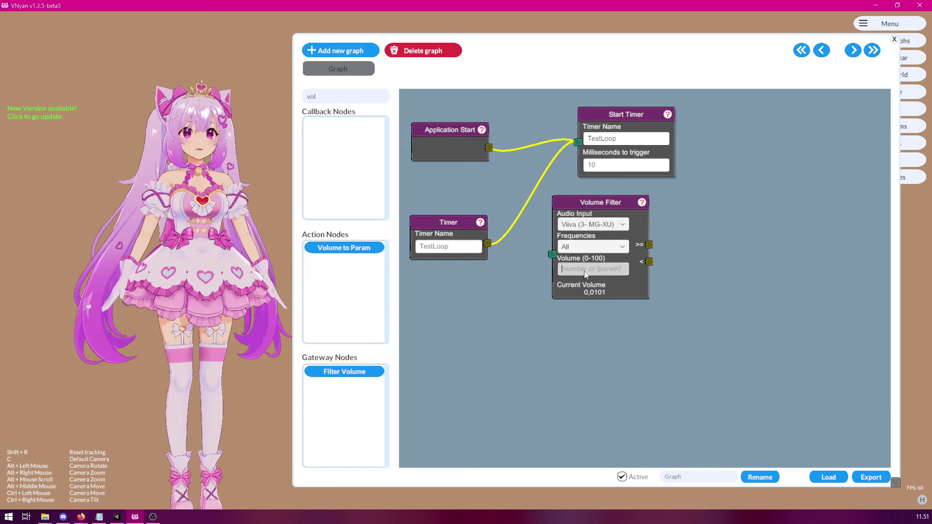
text(0.3)
click(578, 342)
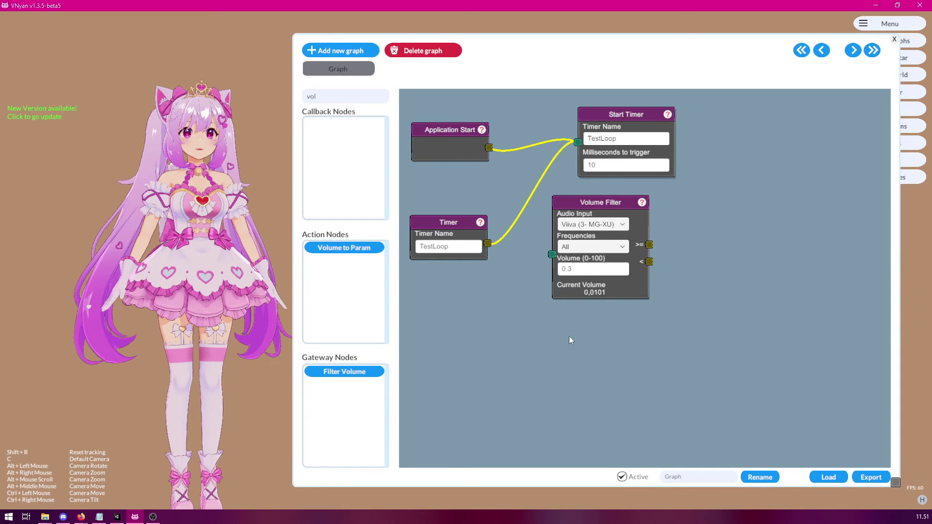
drag(488, 243, 551, 254)
drag(596, 203, 628, 205)
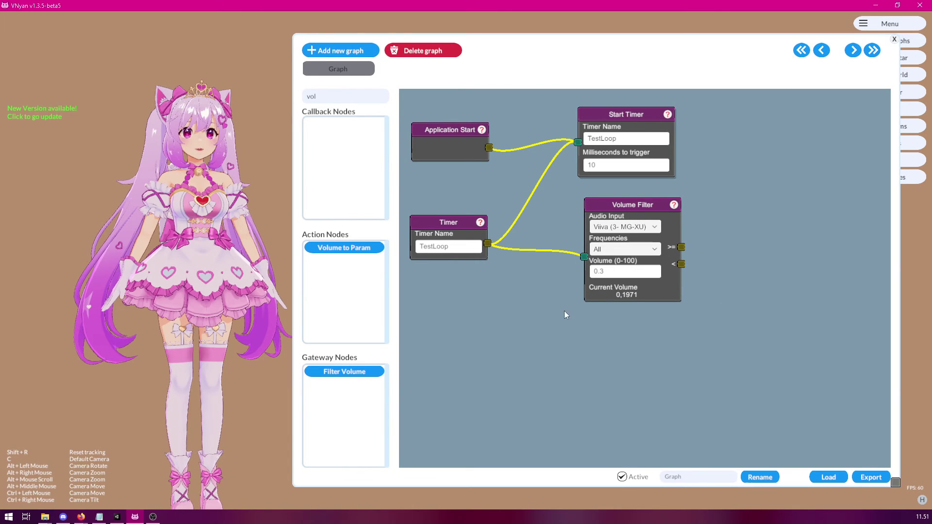
click(323, 99)
Add a Throw Item node throwing 1 Apple, triggered by the Volume Filter's >= output
text(thr)
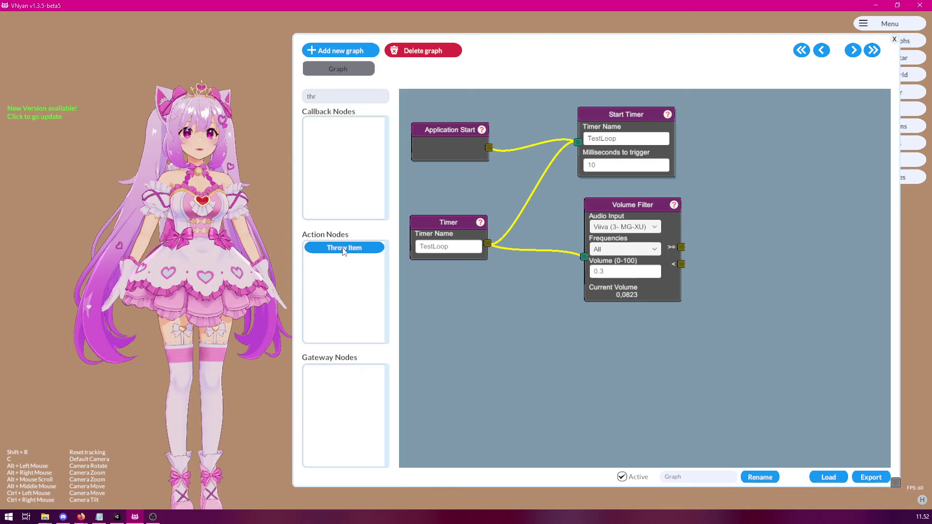
click(342, 248)
drag(663, 182, 790, 136)
click(717, 159)
click(747, 228)
text(1)
drag(681, 247, 705, 232)
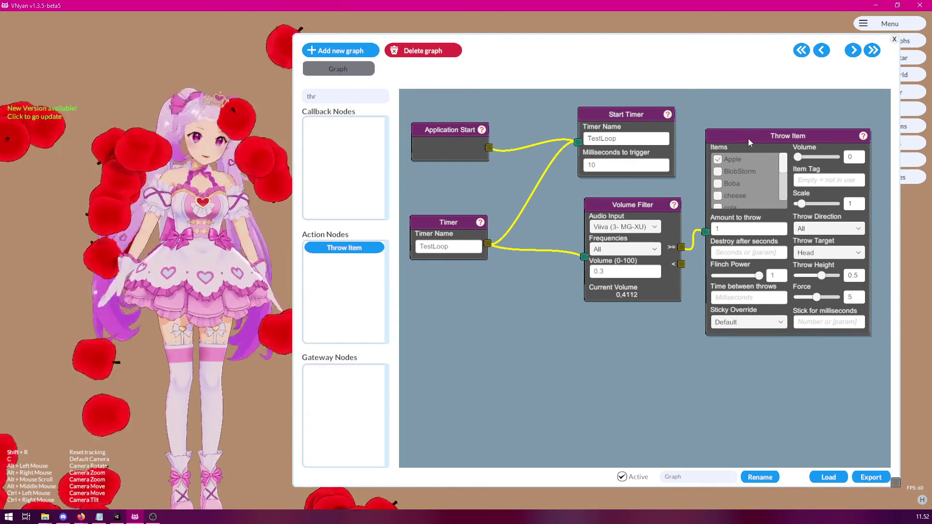